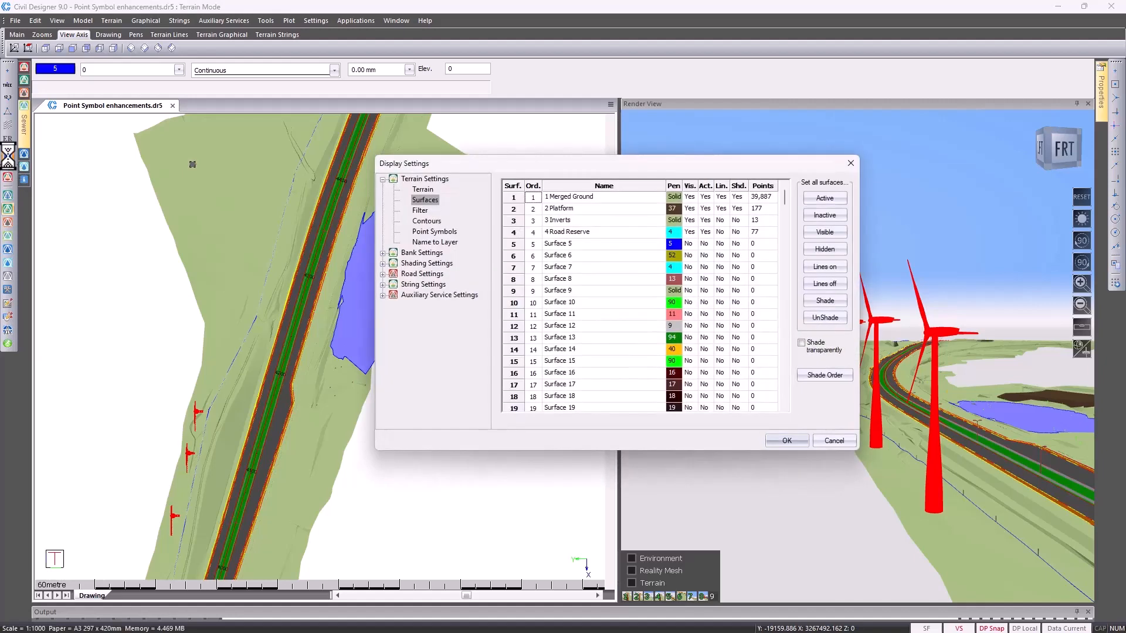
Step: Turn off the Wnd Trbn point symbol in the terrain display settings and refresh the Render View
click(431, 234)
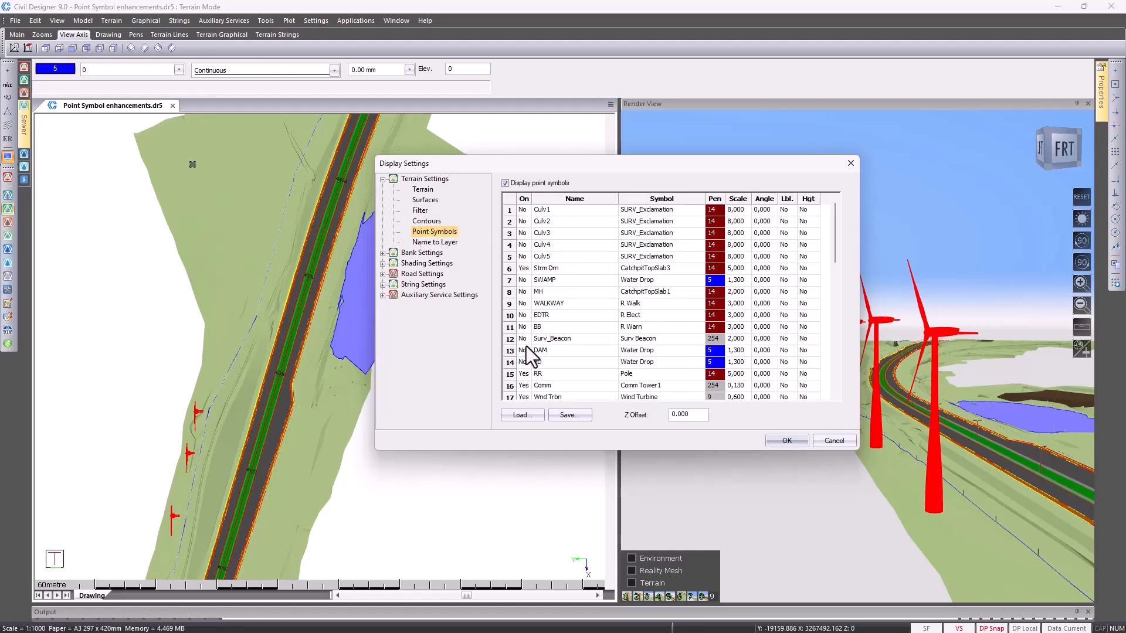
scroll(526, 346, down, 1)
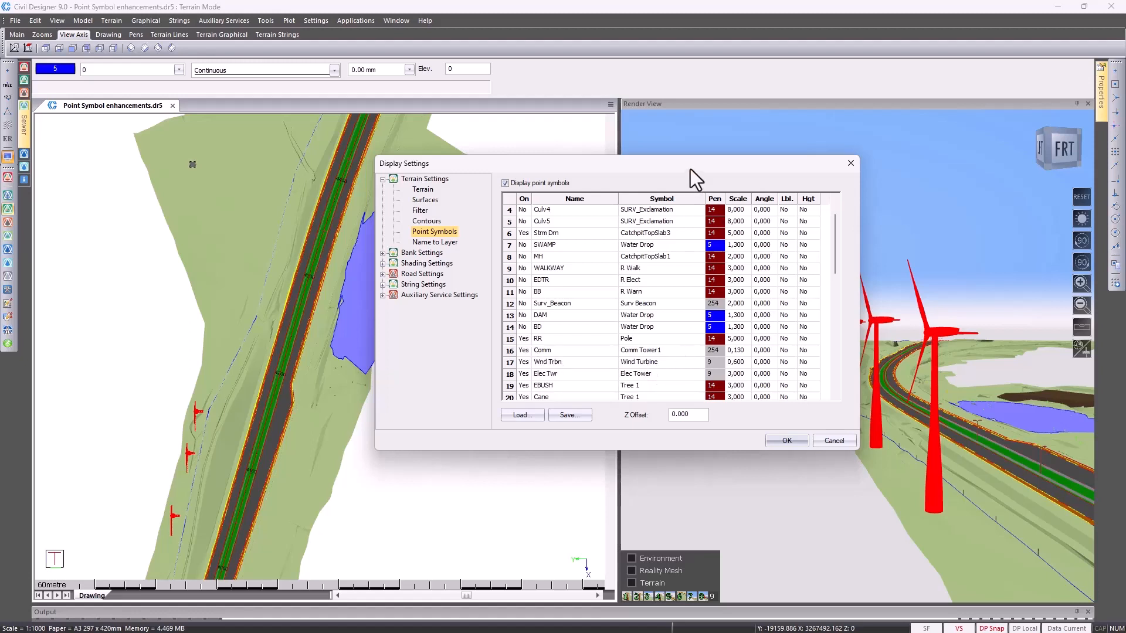
drag(690, 169, 594, 182)
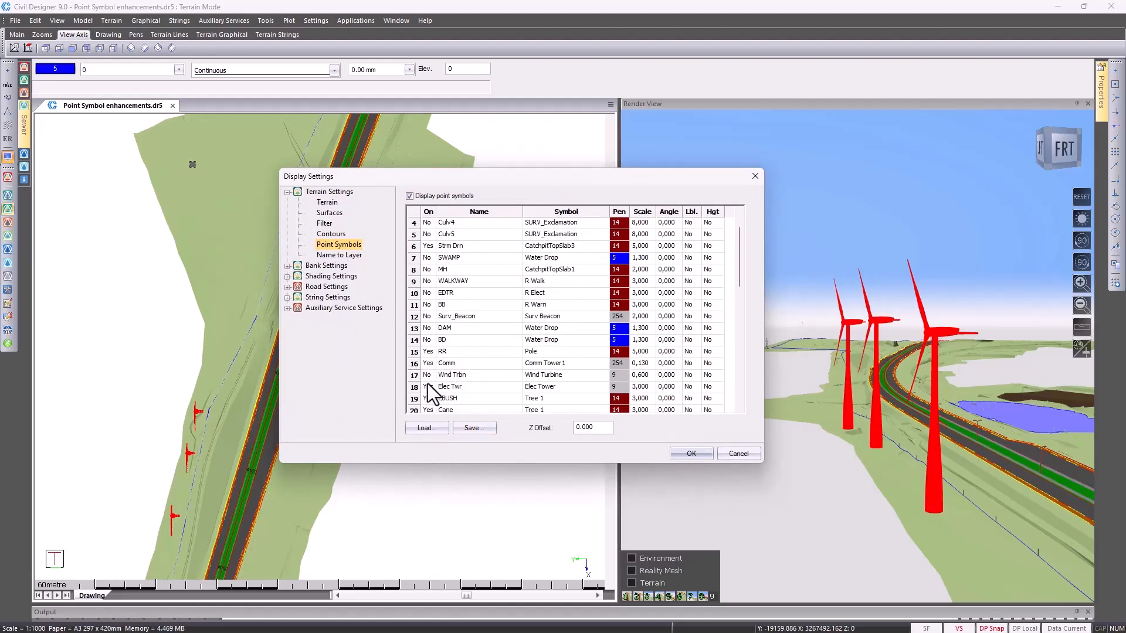
click(689, 455)
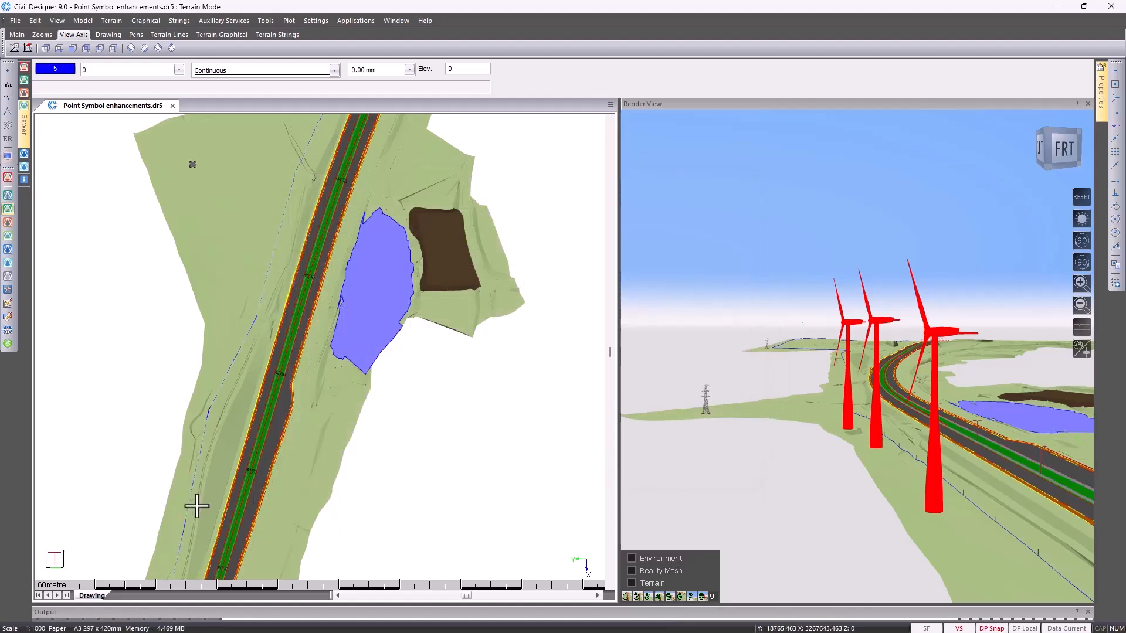
click(782, 517)
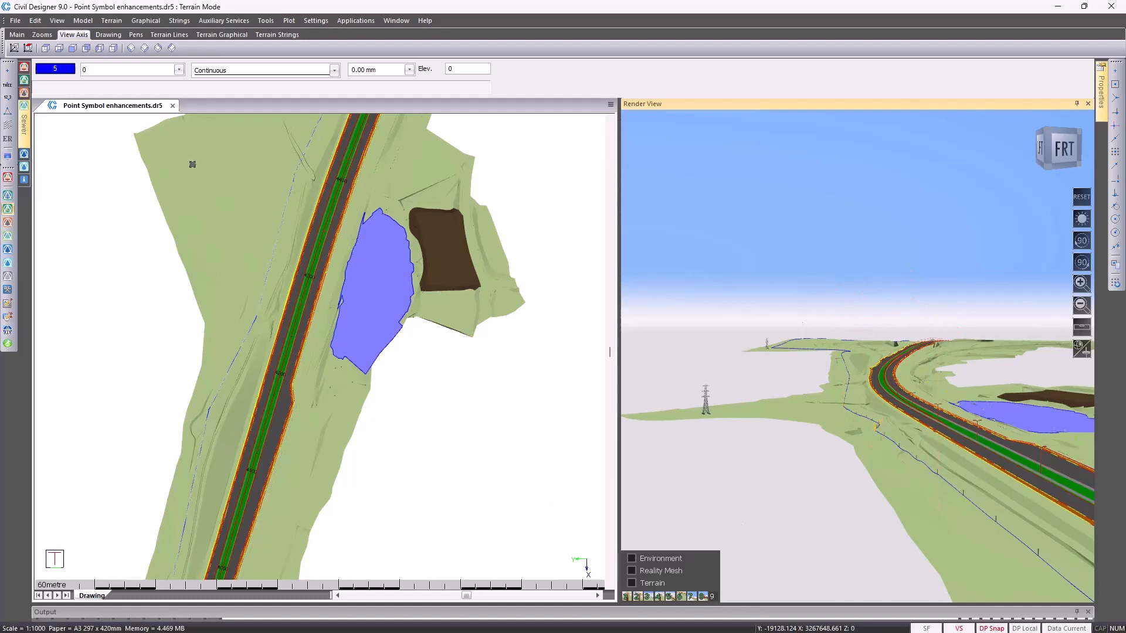
Step: Turn the Wnd Trbn point symbol back on in the terrain display settings and apply the change
click(6, 157)
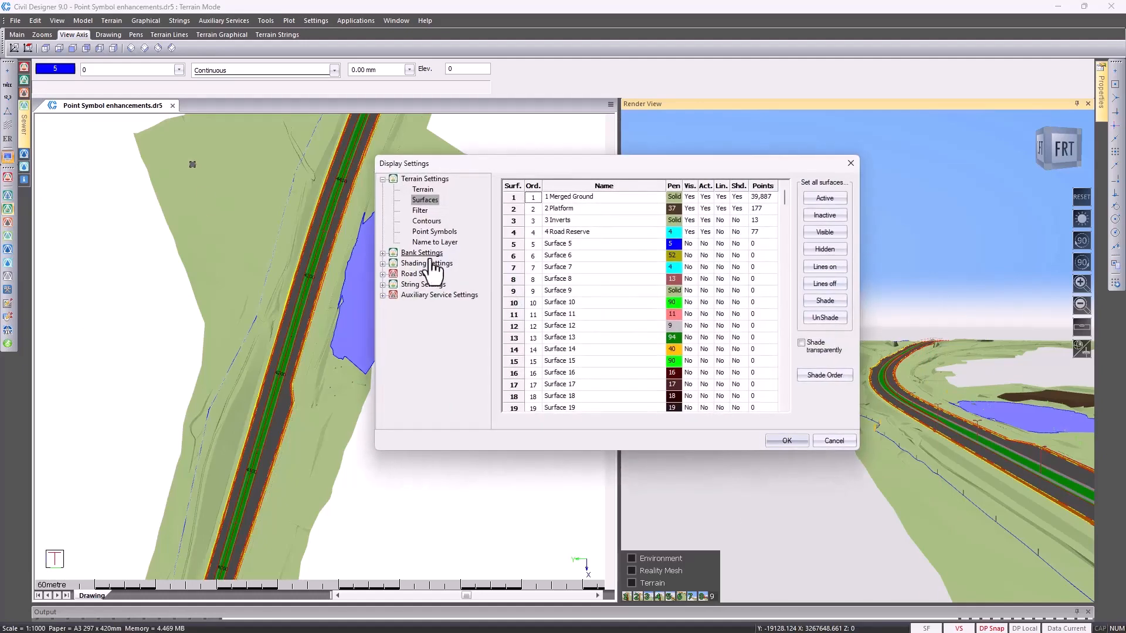
click(423, 234)
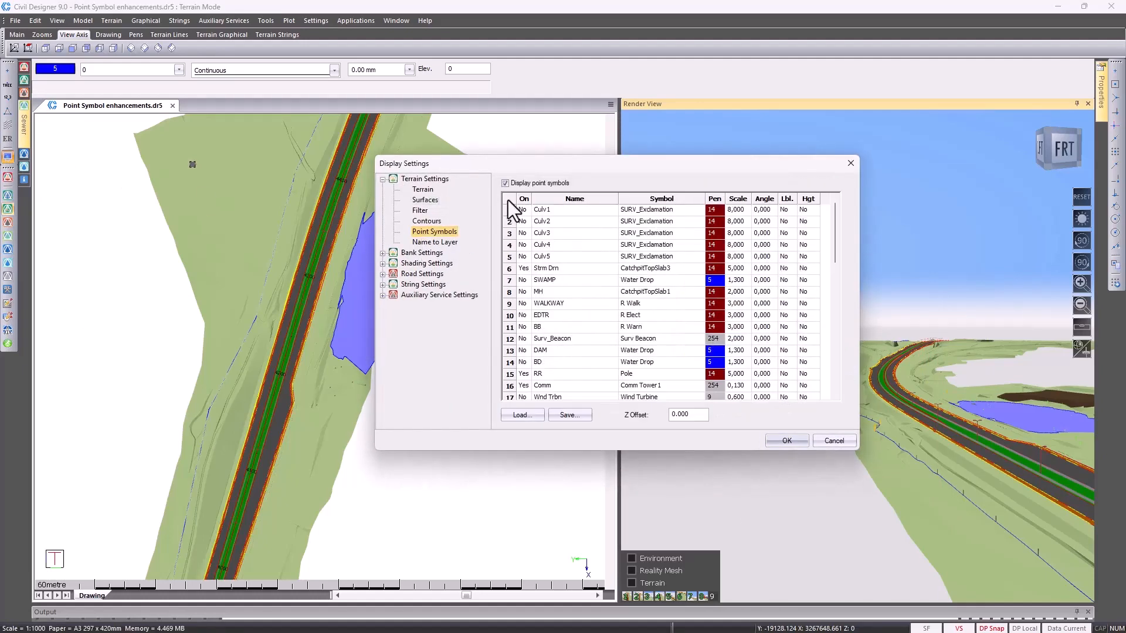
scroll(526, 340, down, 1)
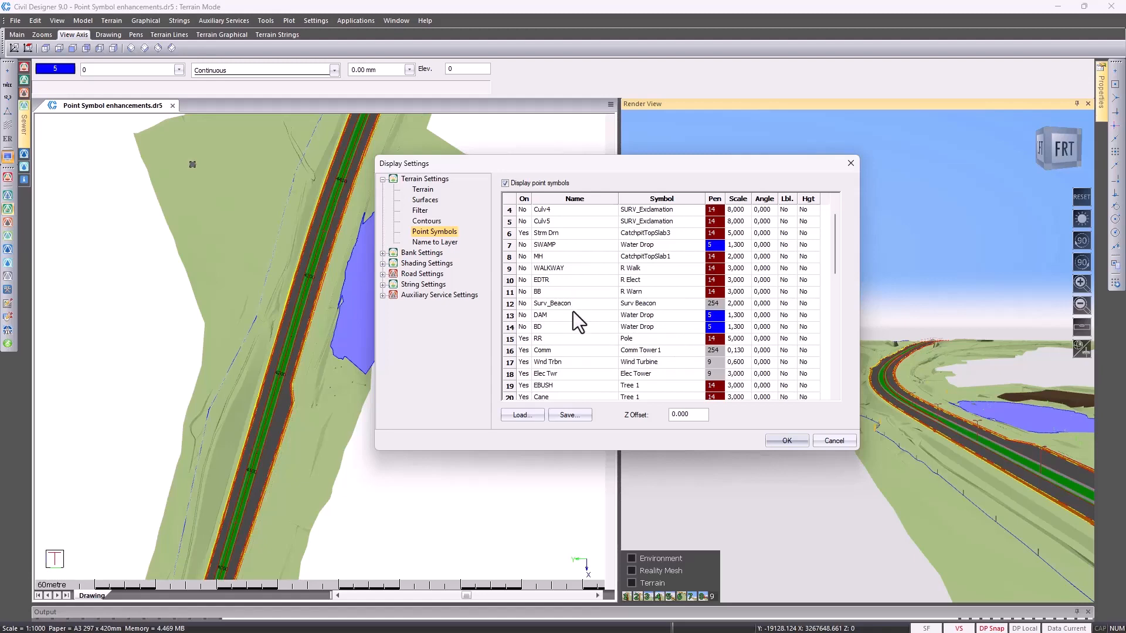
click(786, 441)
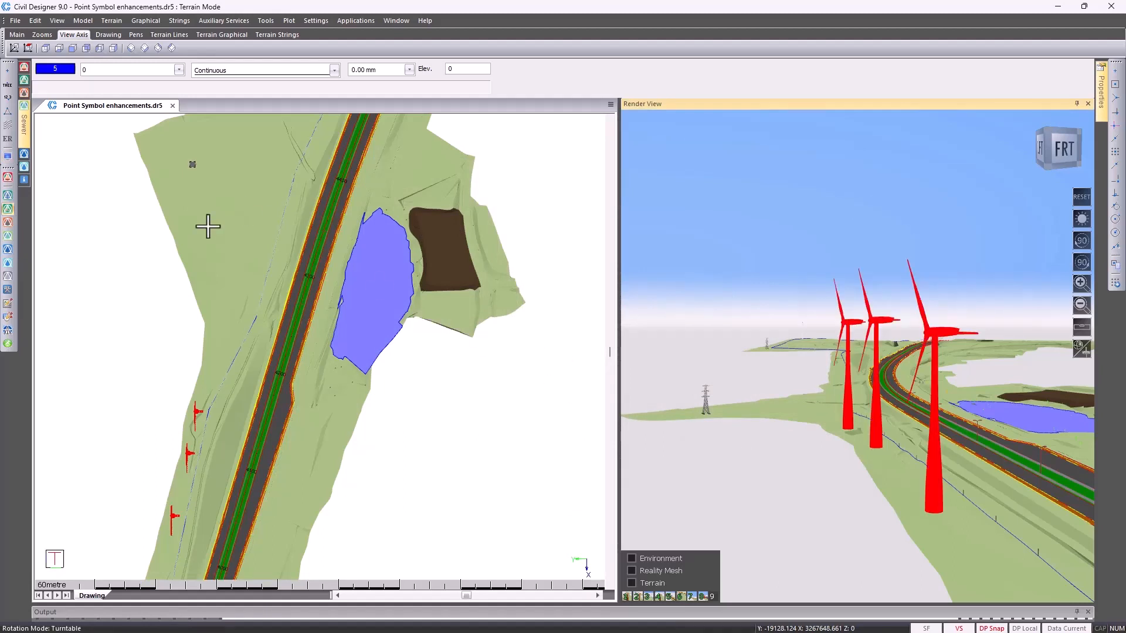
Step: Open the terrain point symbol settings and view the option for saving them to a symbol settings file, without saving
click(8, 157)
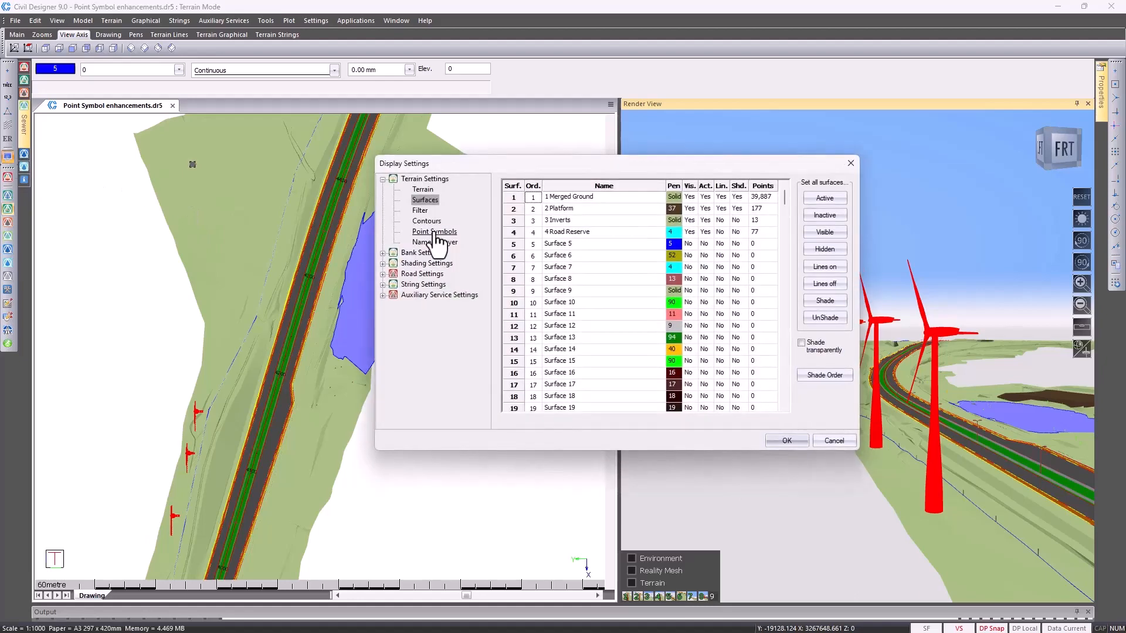
click(434, 231)
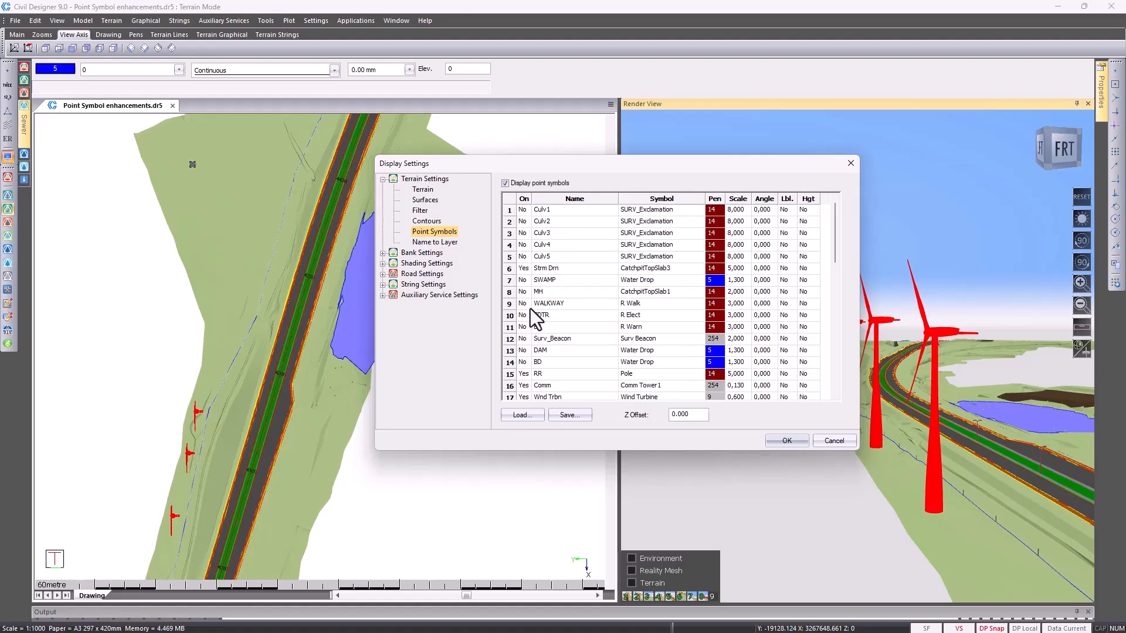
click(566, 417)
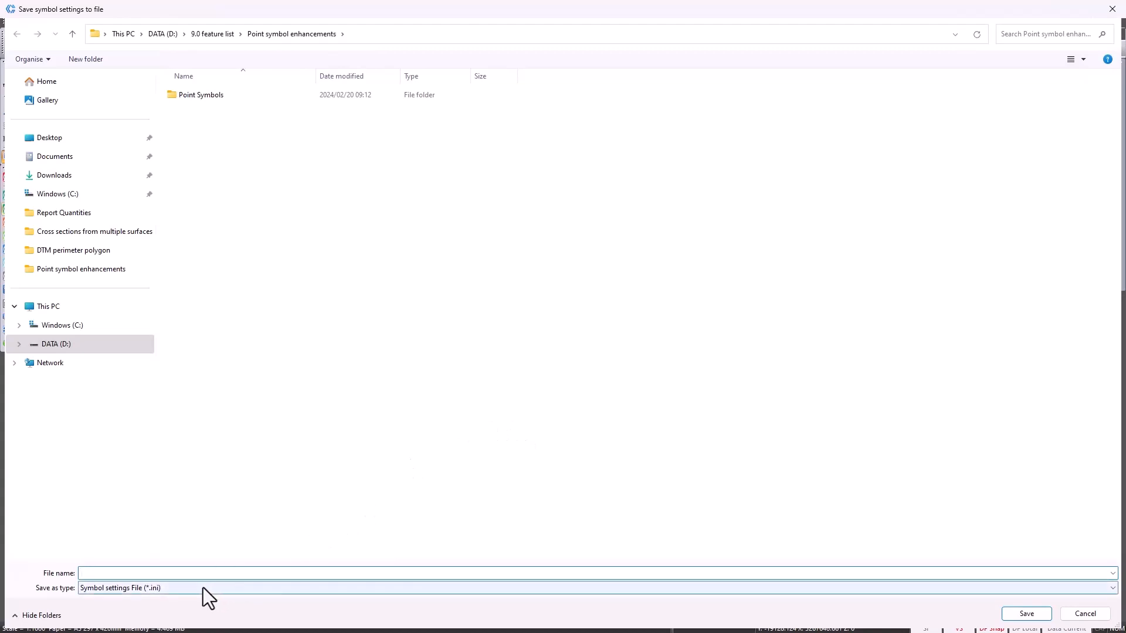
click(1079, 613)
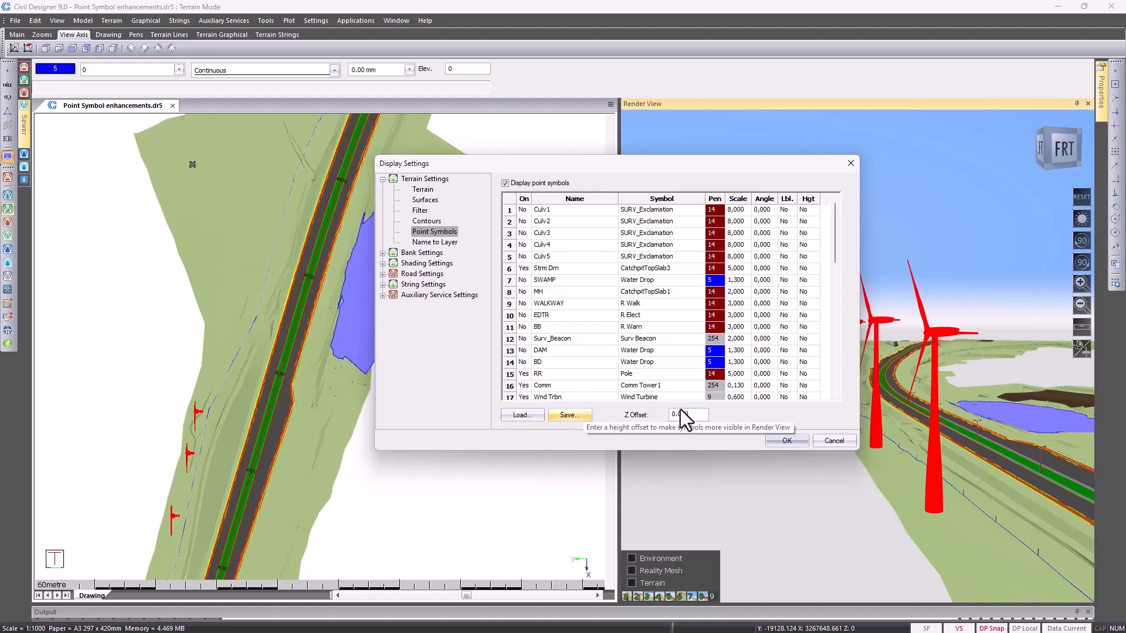
Step: Set the point symbols' Z offset to 20 and apply it to the views
drag(693, 416, 654, 422)
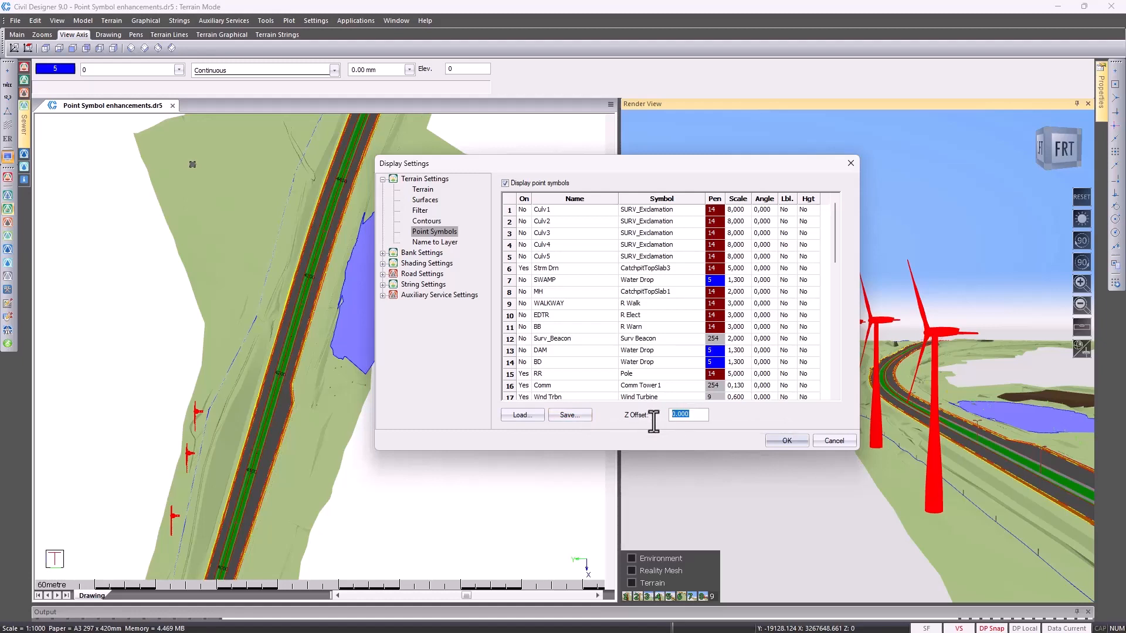
text(20)
click(784, 440)
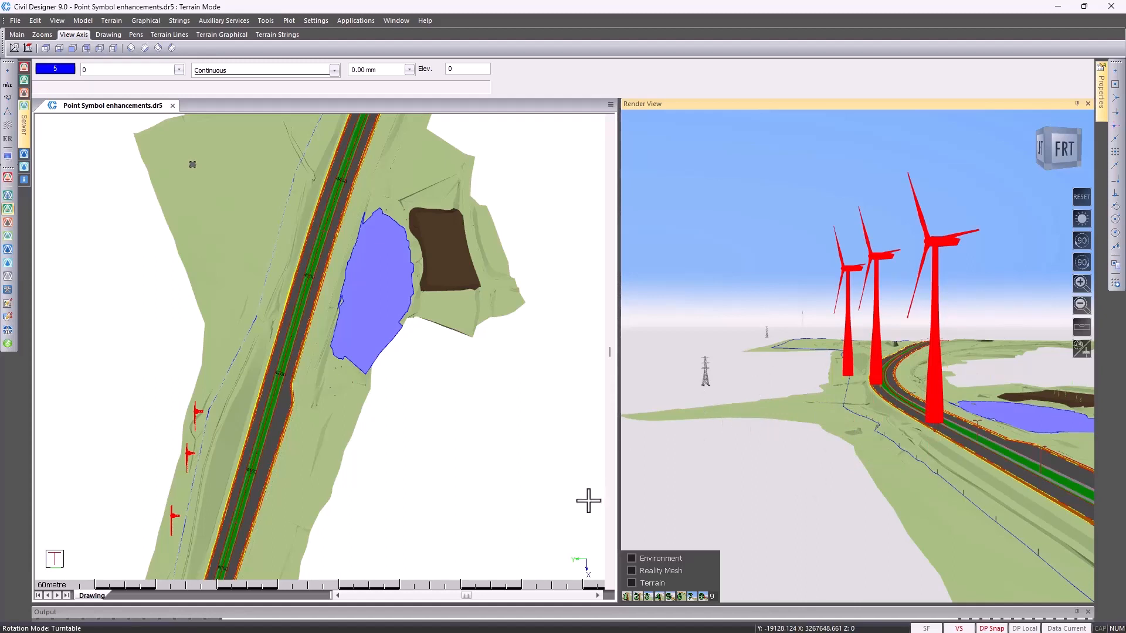
Step: Set the point symbols' Z offset to 0 and refresh the Render View
click(8, 157)
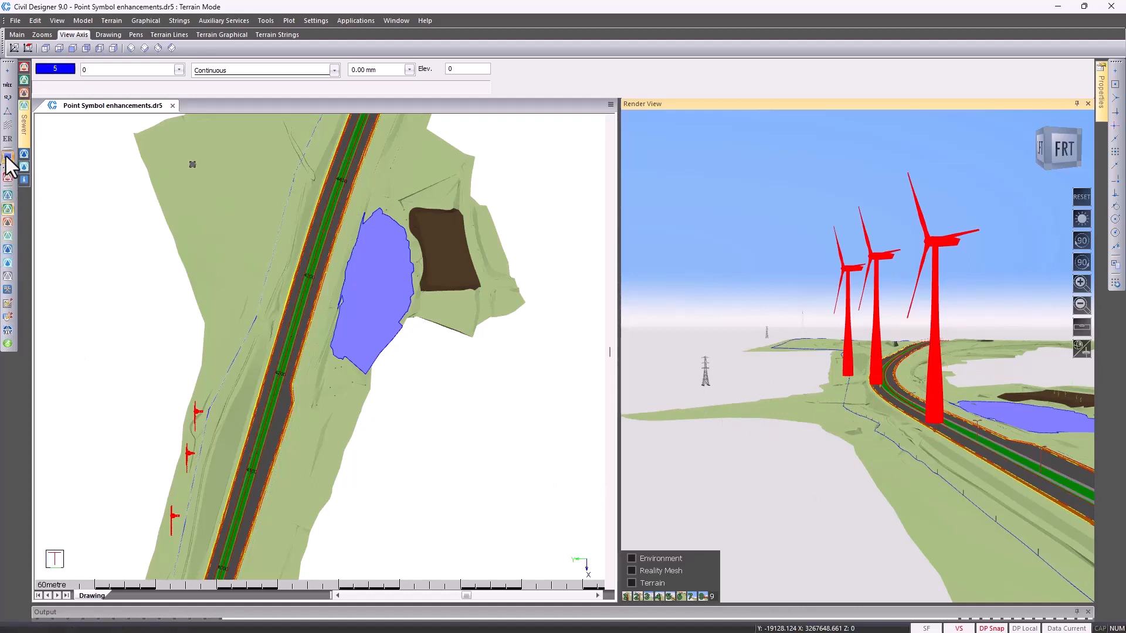
click(444, 233)
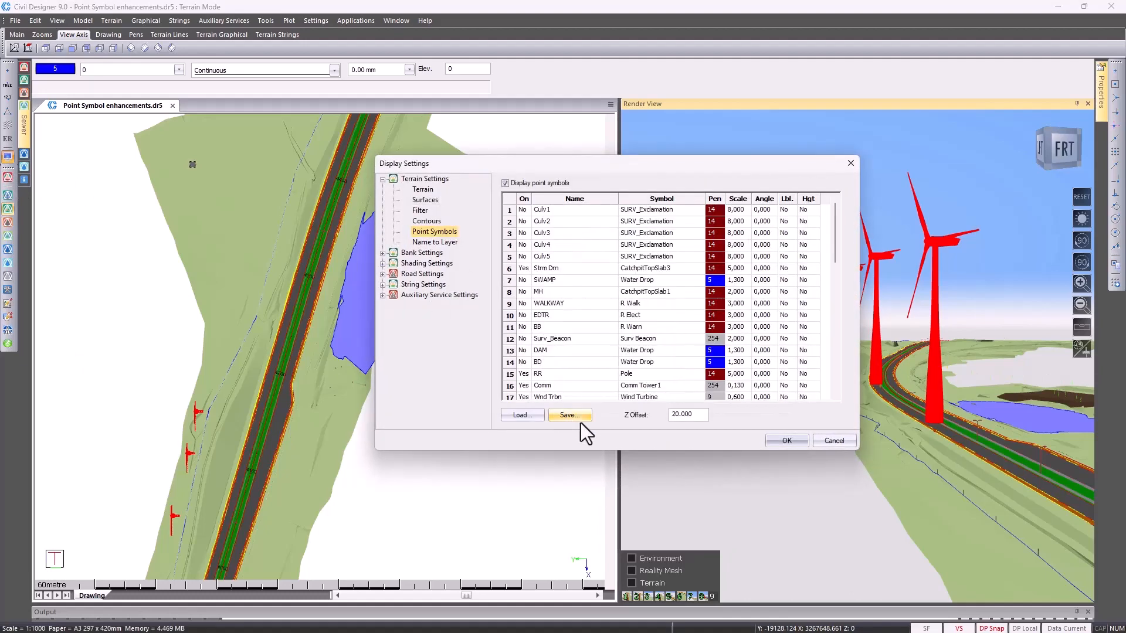
click(688, 414)
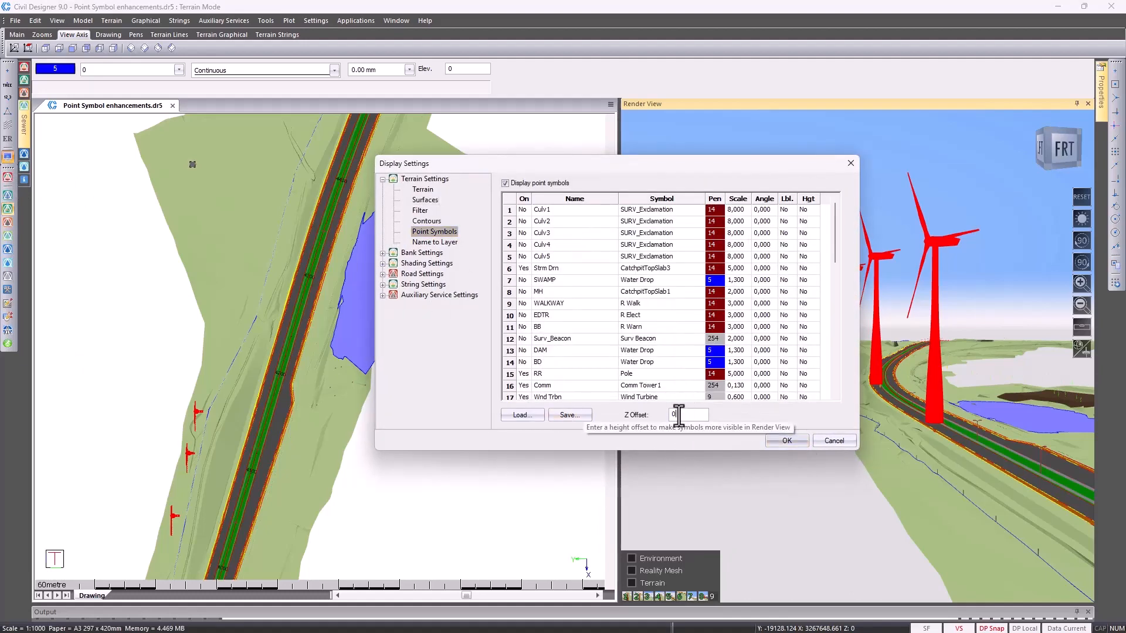
click(787, 441)
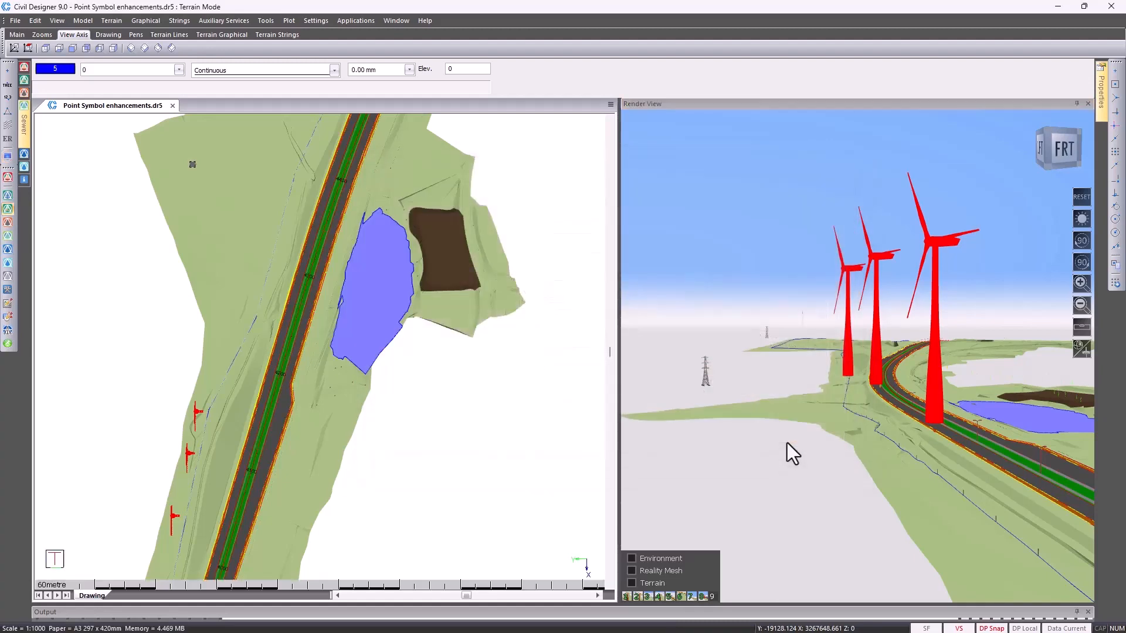
click(787, 442)
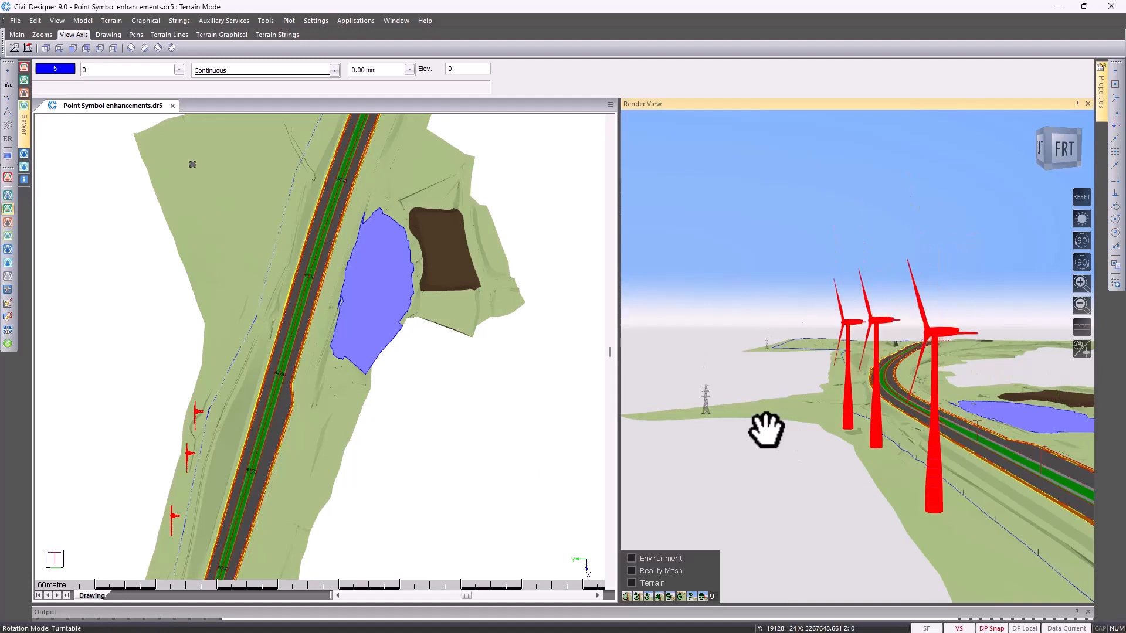
Step: Set the Wnd Trbn point symbol's angle to 60 and refresh the Render View
click(7, 157)
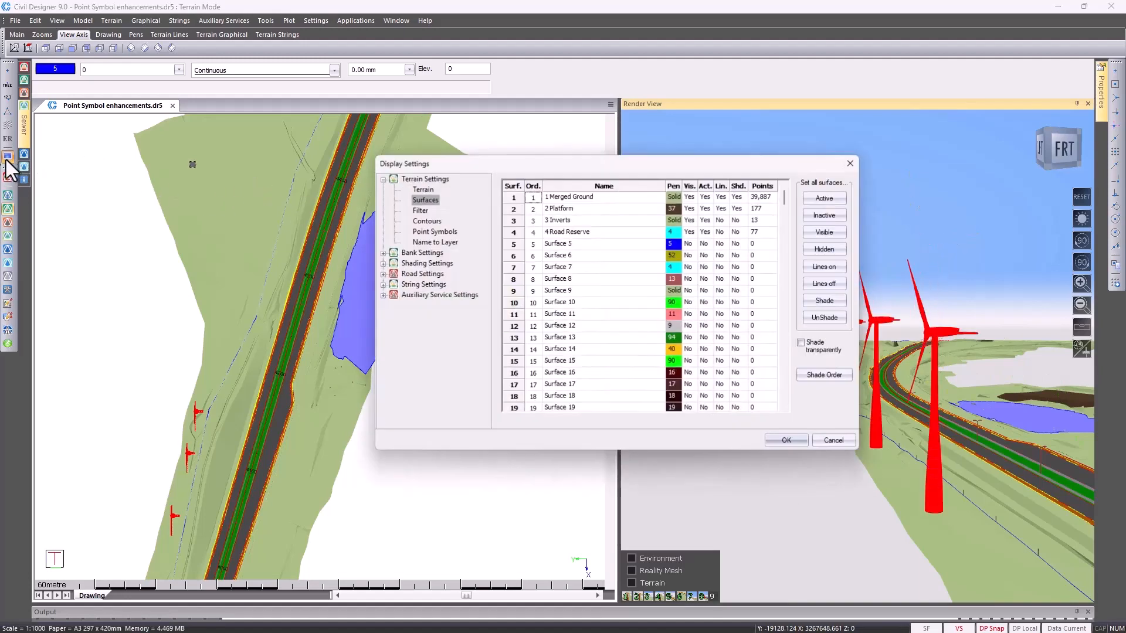
click(441, 232)
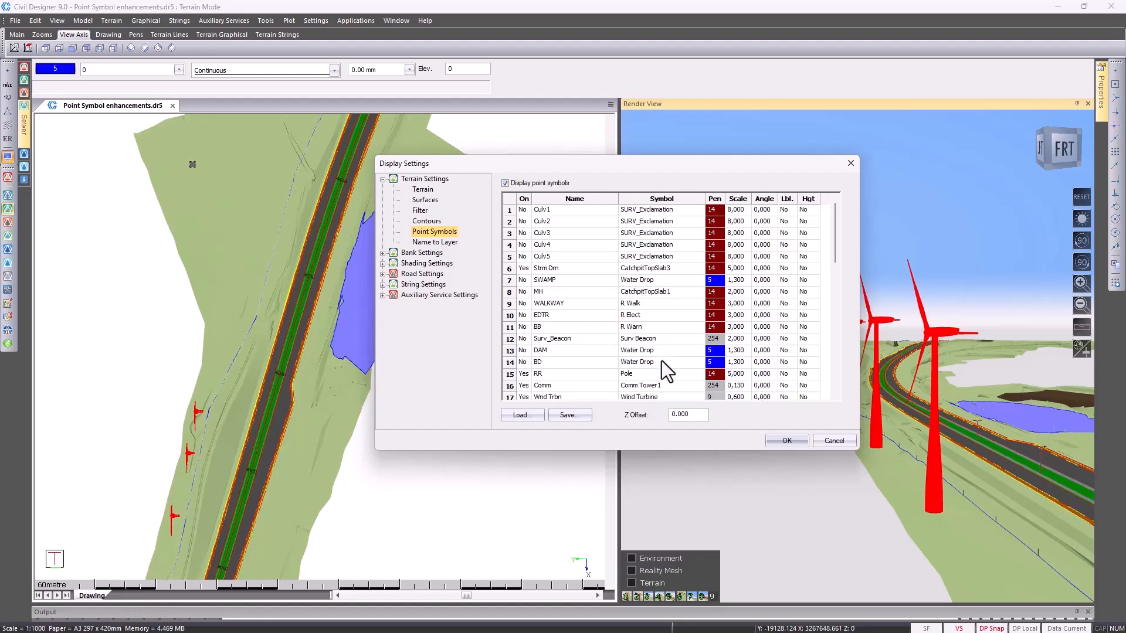
scroll(662, 360, down, 1)
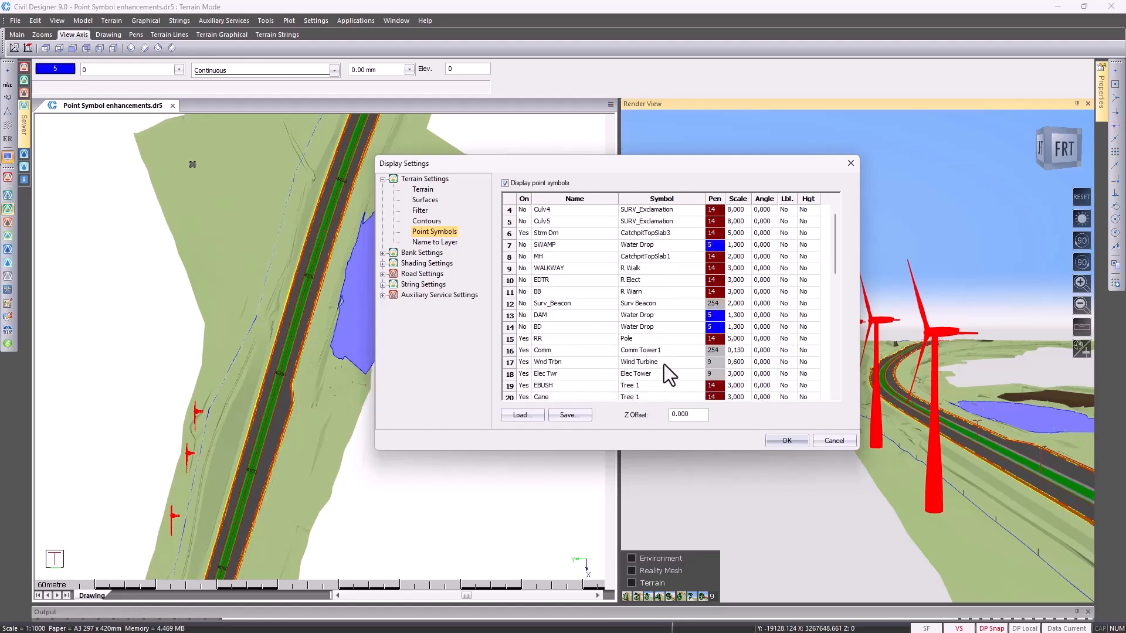
double_click(762, 362)
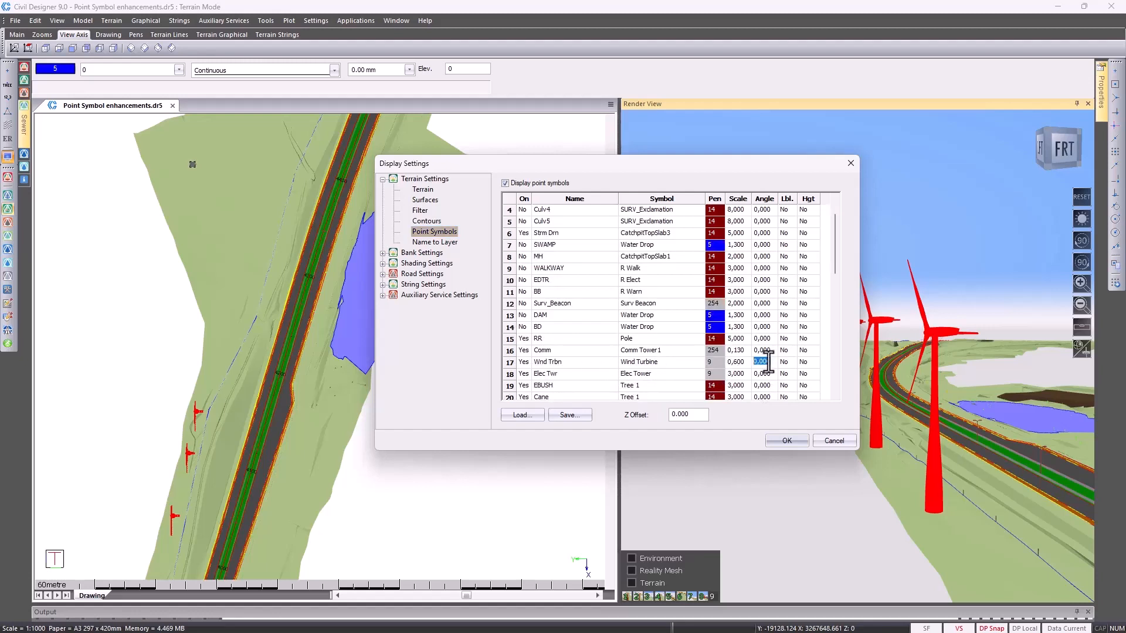
text(60)
click(786, 439)
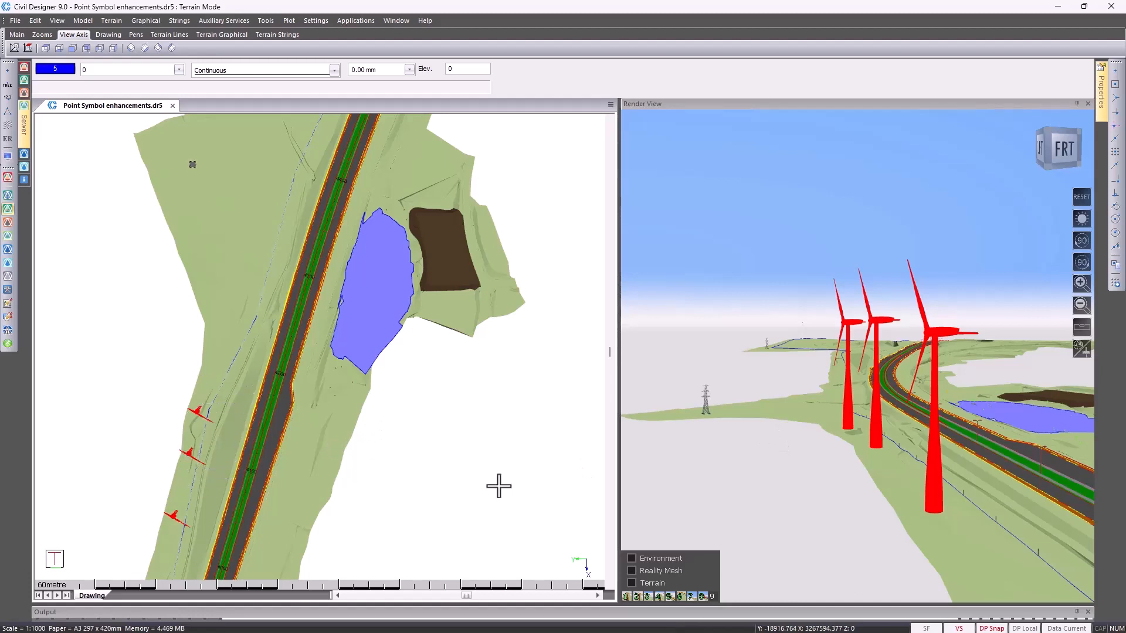
click(818, 494)
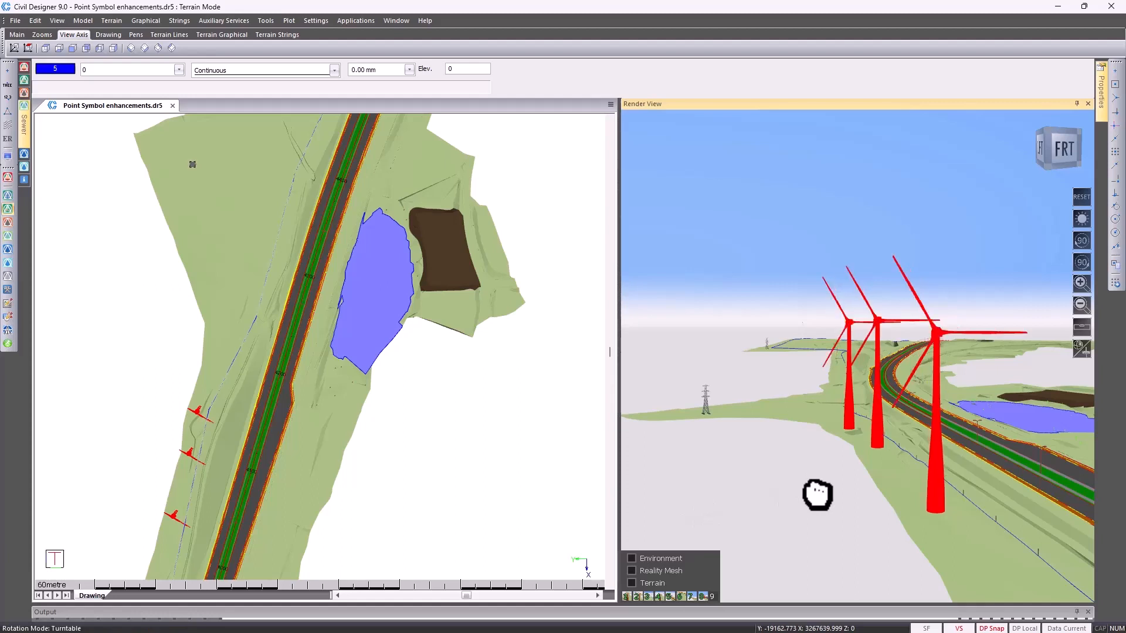
Step: Open the terrain point symbol settings
click(9, 157)
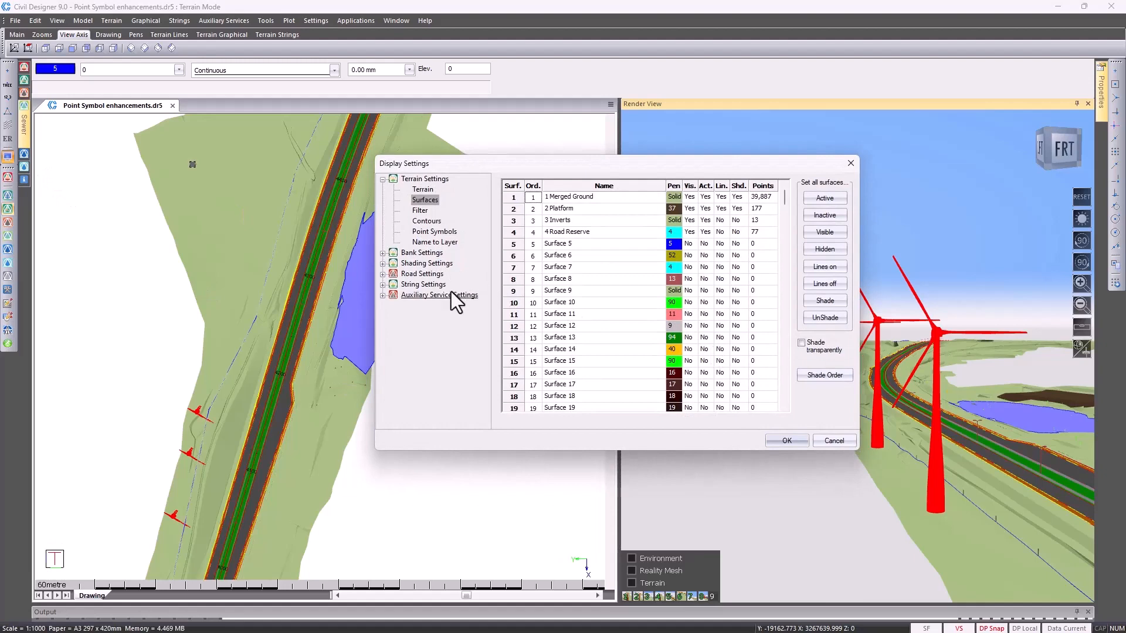
click(437, 232)
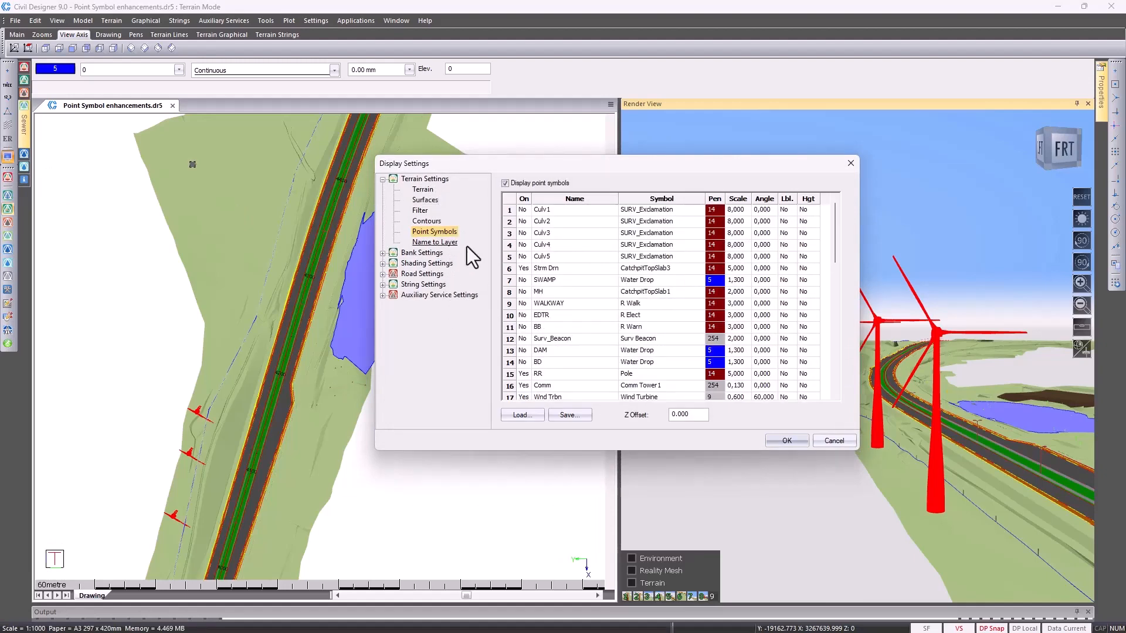